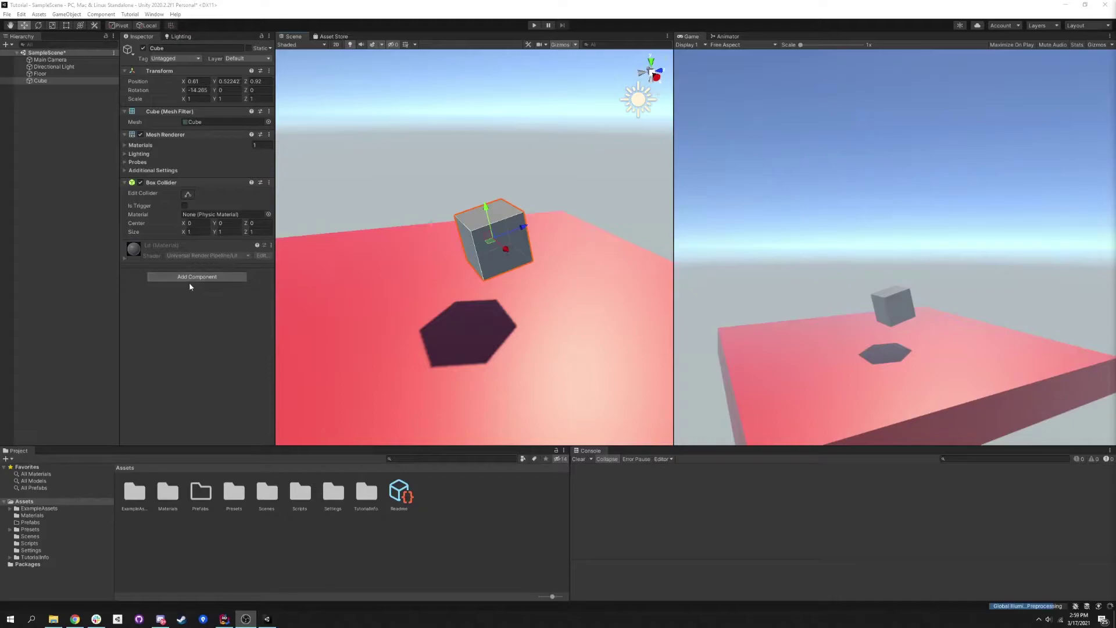
# Add a Rigidbody component to the cube and play-test its fall onto the floor, ending play mode when finished
pyautogui.click(204, 278)
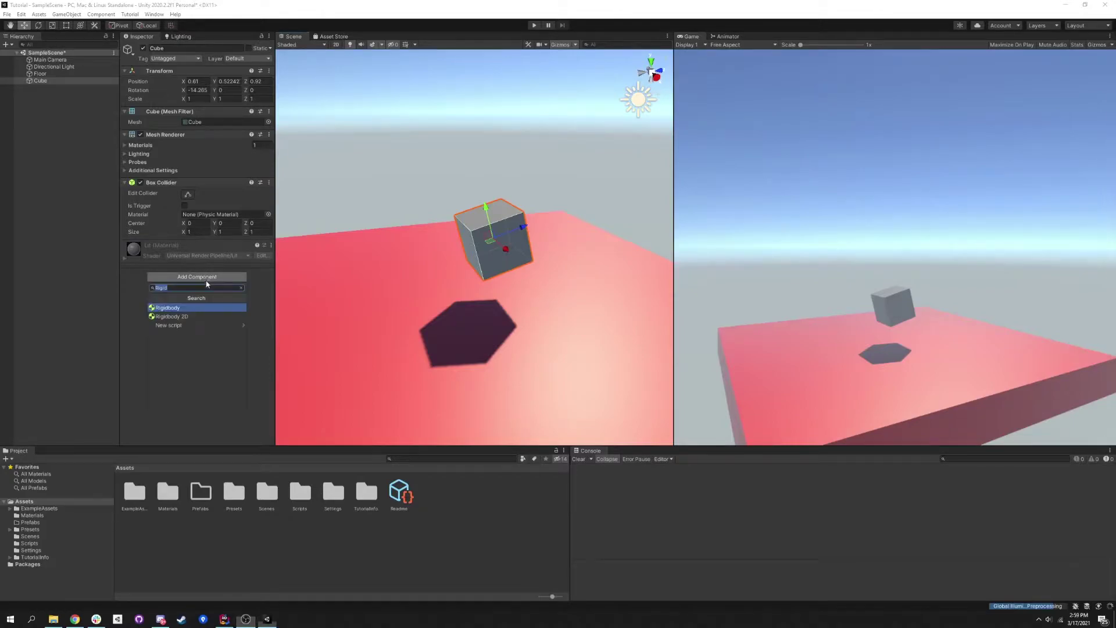
pyautogui.press('Return')
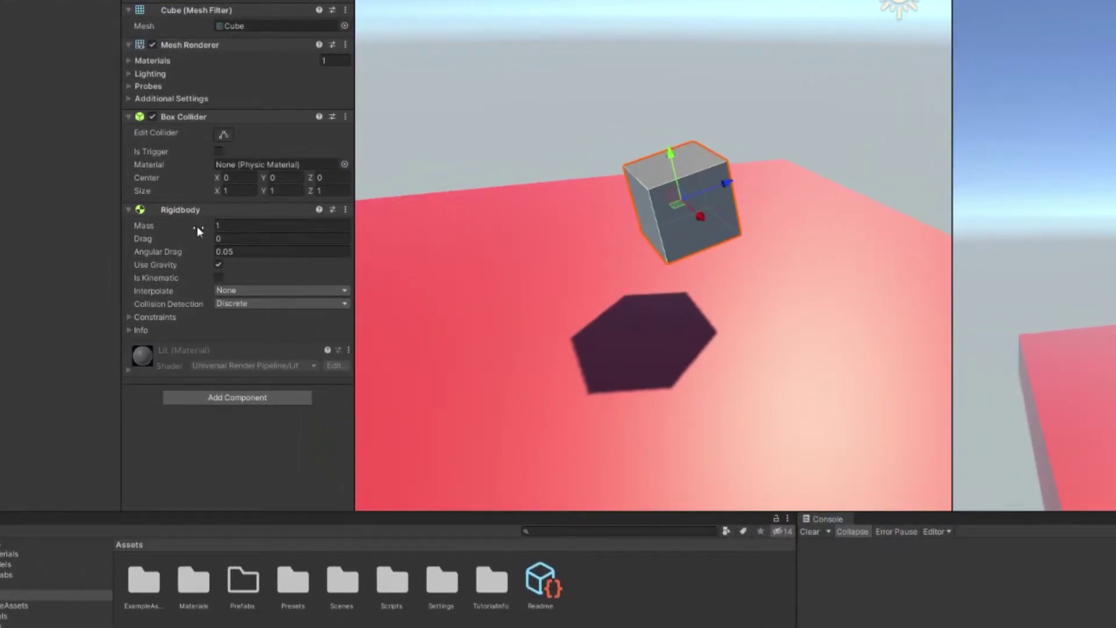
pyautogui.moveTo(154, 226)
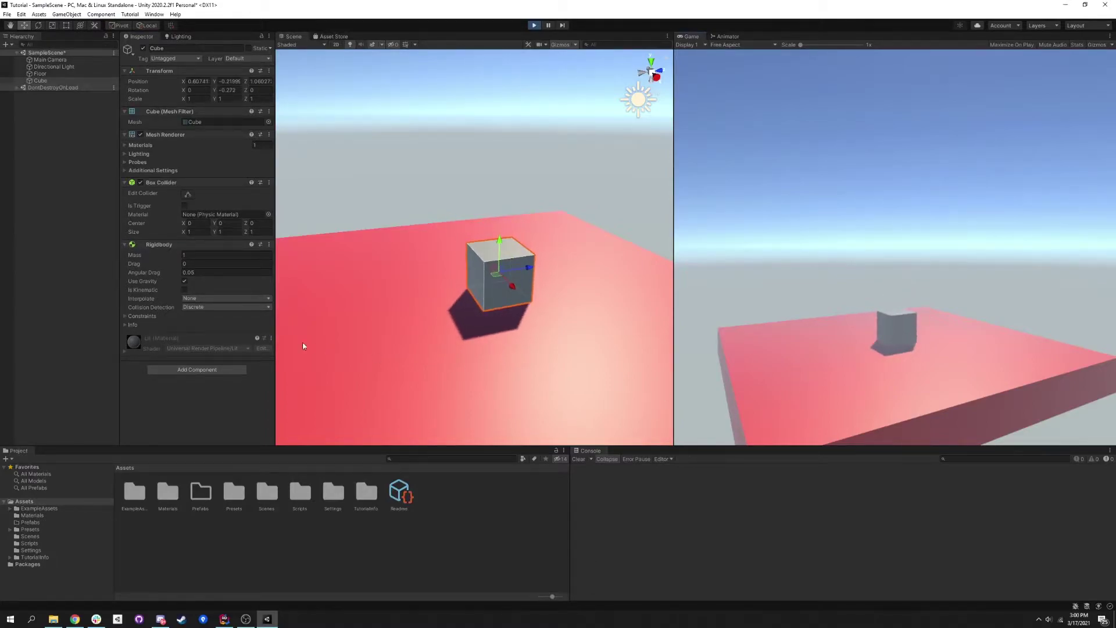
pyautogui.click(534, 25)
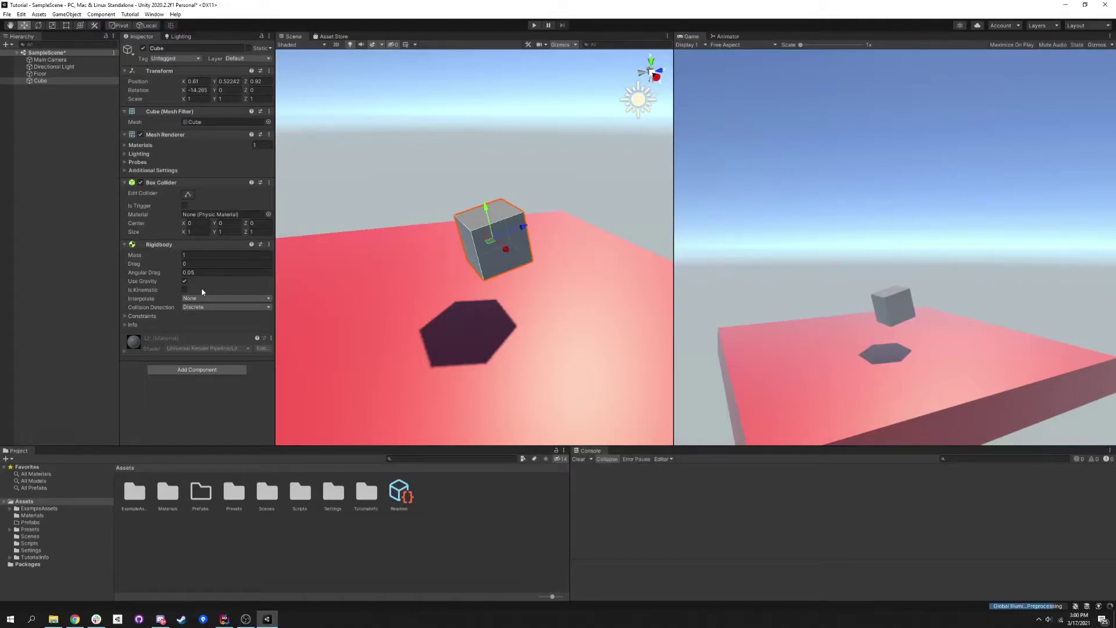
# Turn off Use Gravity on the cube's Rigidbody and play-test the scene, nudging the cube slightly before ending play mode
pyautogui.click(185, 281)
pyautogui.hotkey('ctrl', 'p')
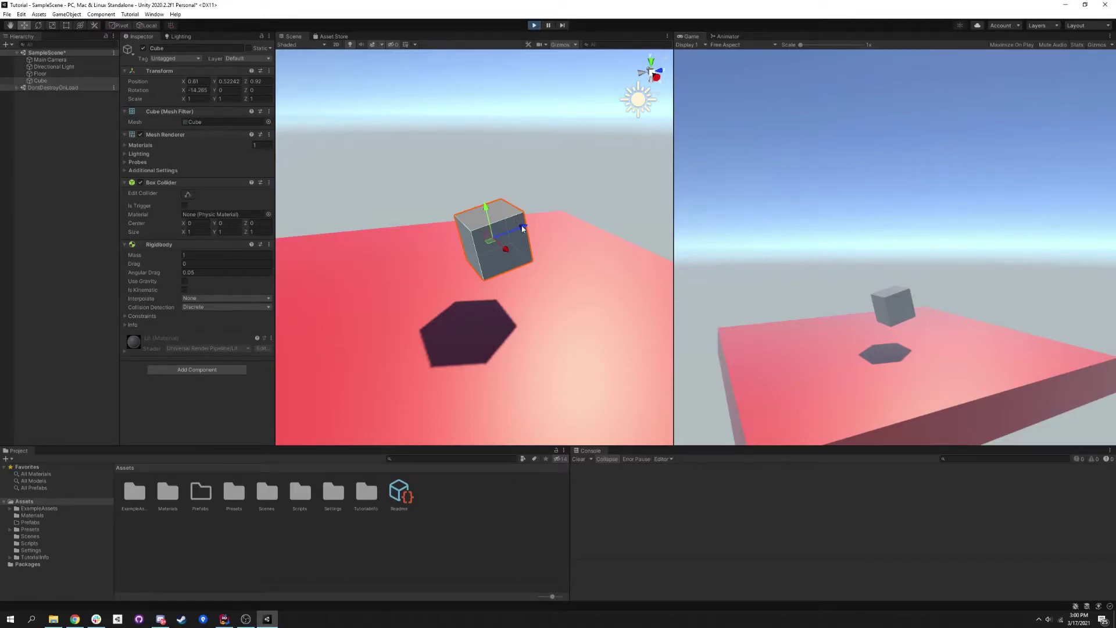
pyautogui.moveTo(522, 228)
pyautogui.mouseDown()
pyautogui.moveTo(537, 224)
pyautogui.moveTo(499, 234)
pyautogui.moveTo(520, 225)
pyautogui.mouseUp()
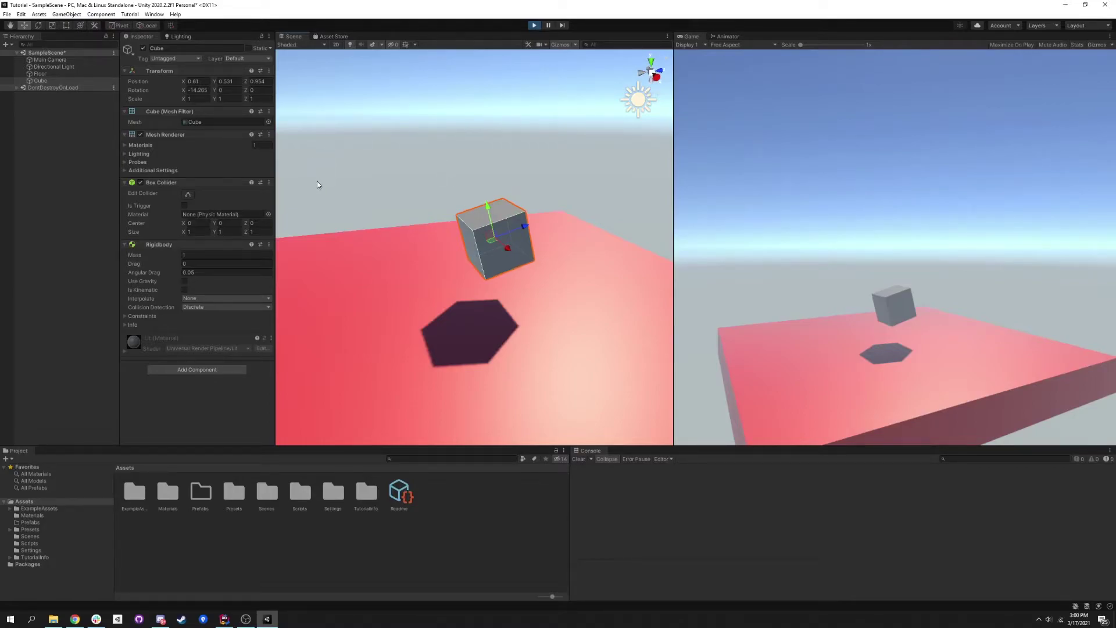
pyautogui.click(535, 25)
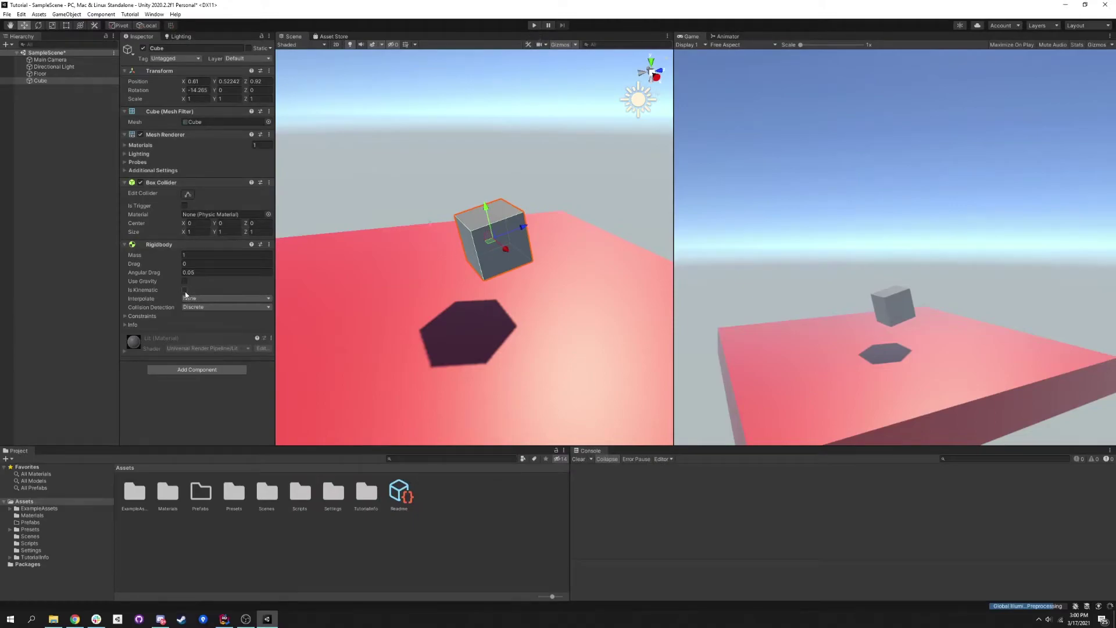
pyautogui.keyDown('alt'); pyautogui.moveTo(384, 192); pyautogui.dragTo(361, 161); pyautogui.keyUp('alt')
pyautogui.rightClick(81, 172)
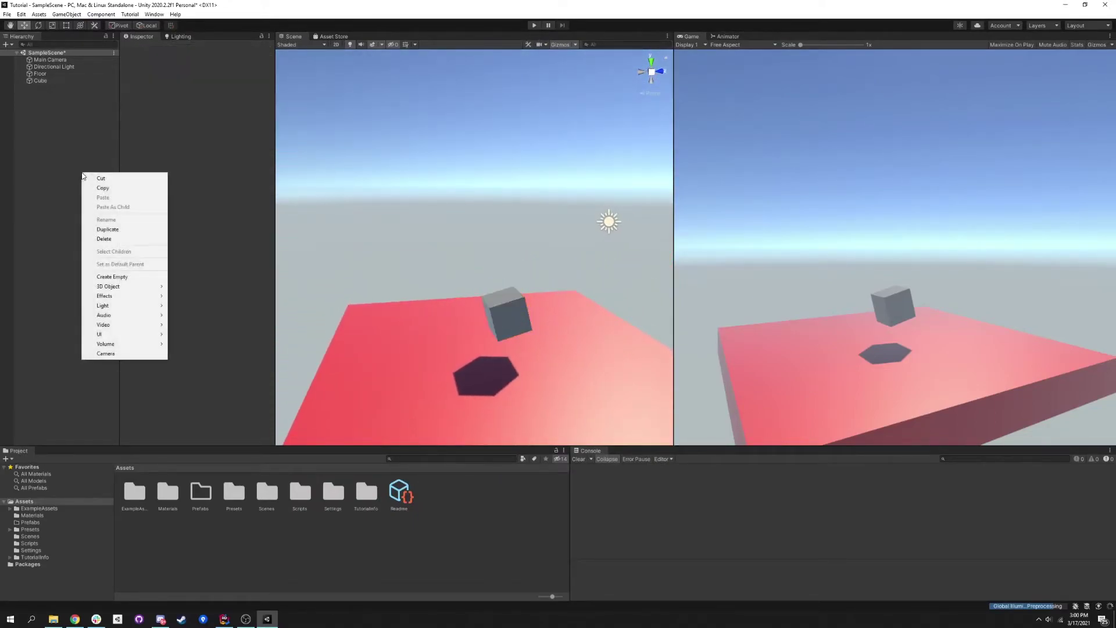
pyautogui.moveTo(130, 289)
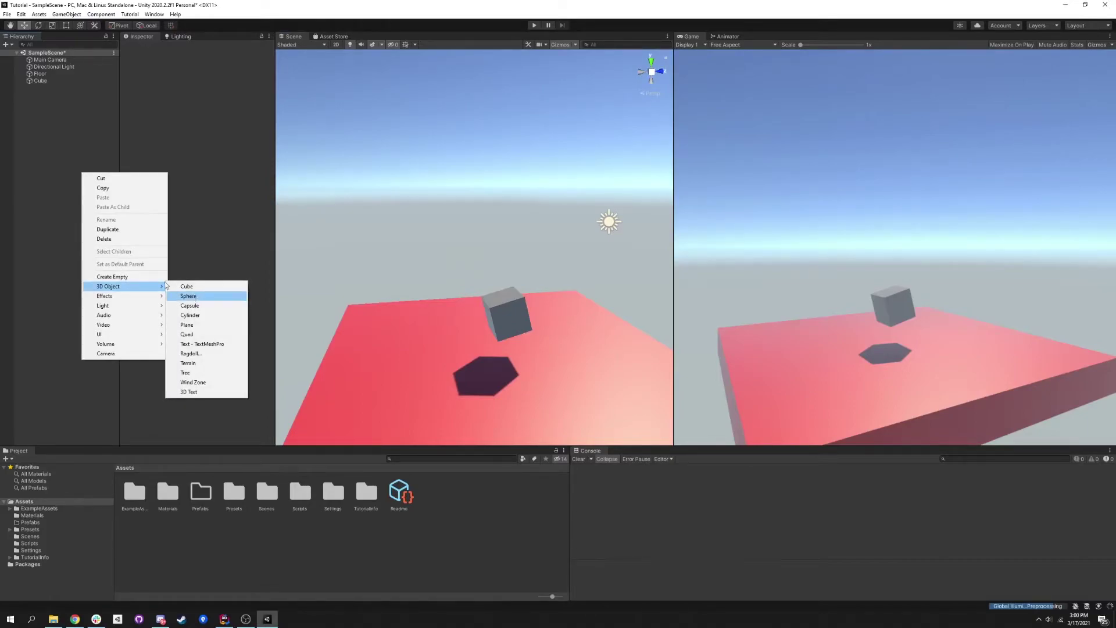
pyautogui.rightClick(45, 164)
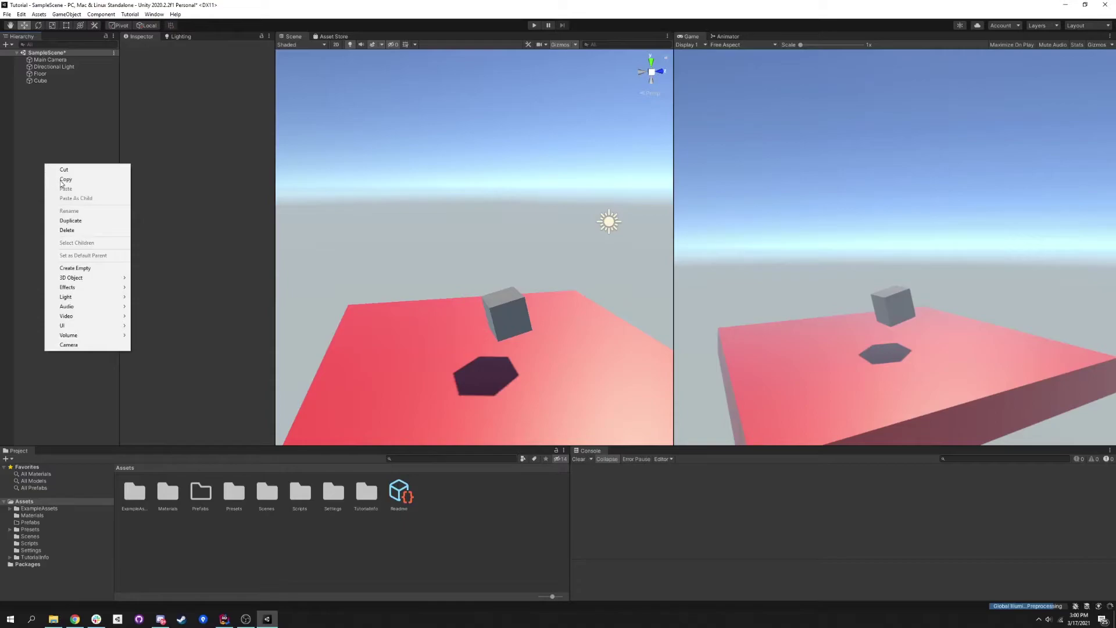
# Create a 3D sphere in the scene and reset its transform
pyautogui.moveTo(93, 275)
pyautogui.click(11, 45)
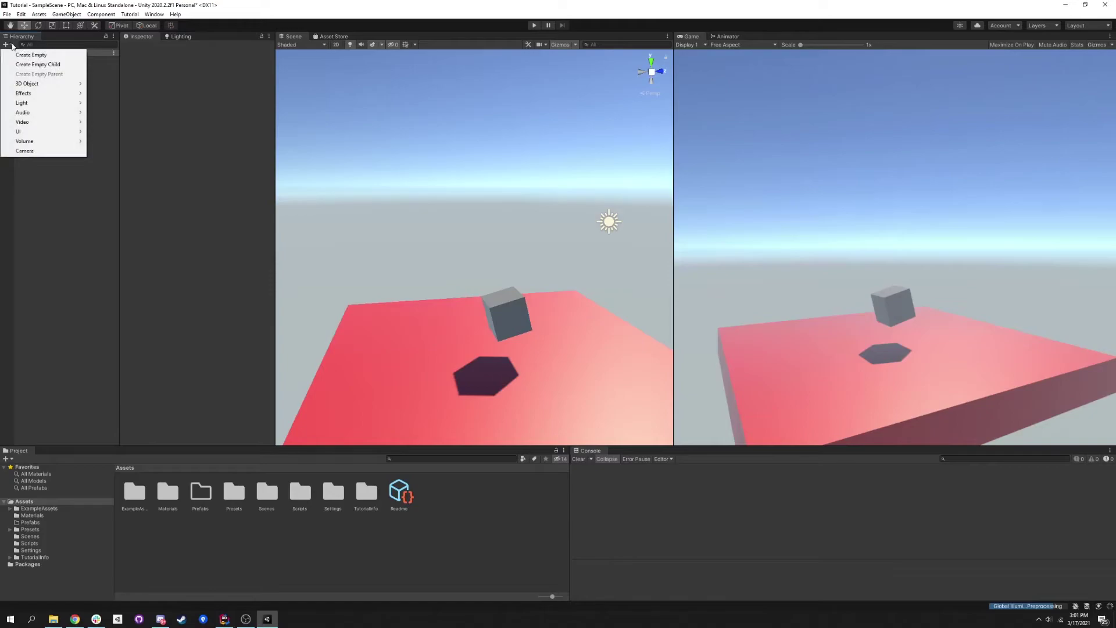
pyautogui.moveTo(35, 84)
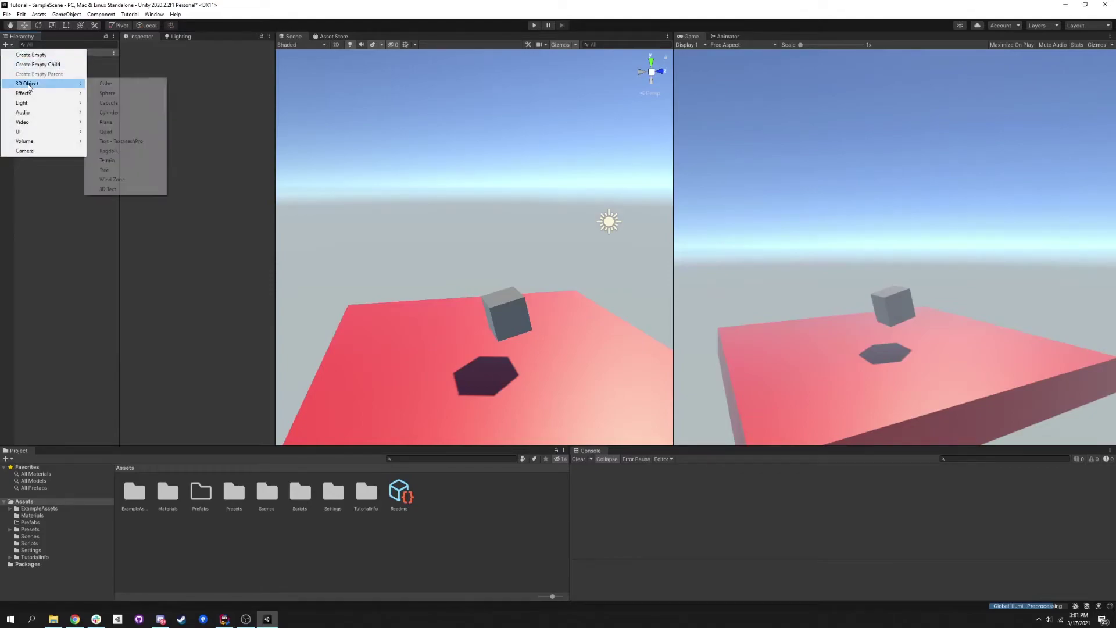
pyautogui.click(114, 95)
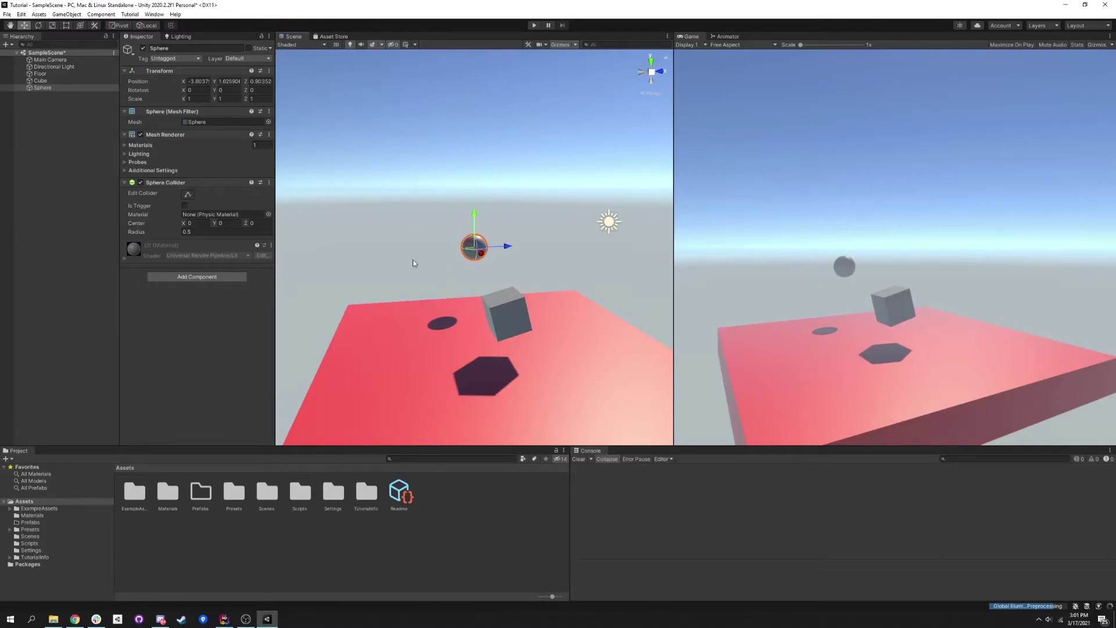
pyautogui.moveTo(456, 236)
pyautogui.keyDown('alt'); pyautogui.mouseDown()
pyautogui.moveTo(632, 245)
pyautogui.moveTo(540, 212)
pyautogui.moveTo(501, 247)
pyautogui.moveTo(476, 244)
pyautogui.mouseUp(); pyautogui.keyUp('alt')
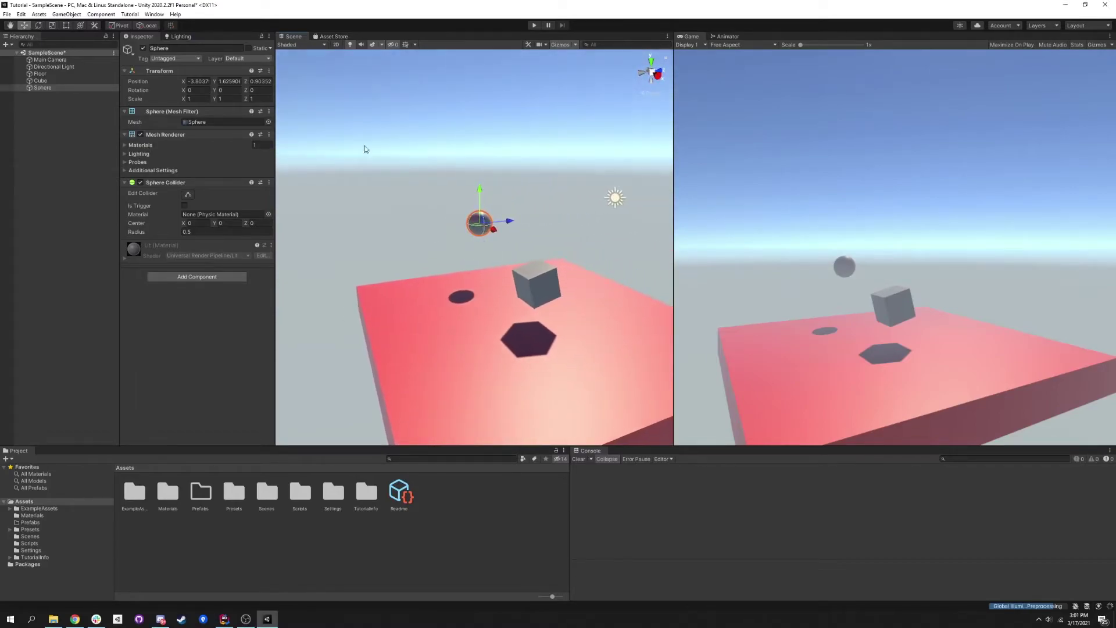
pyautogui.click(269, 71)
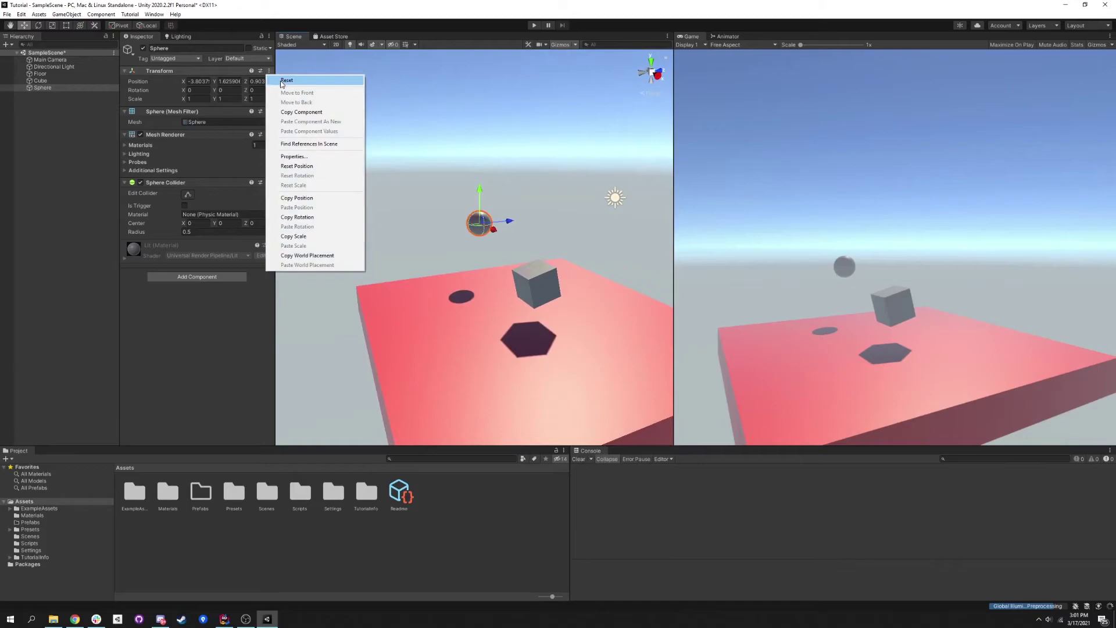
pyautogui.click(287, 81)
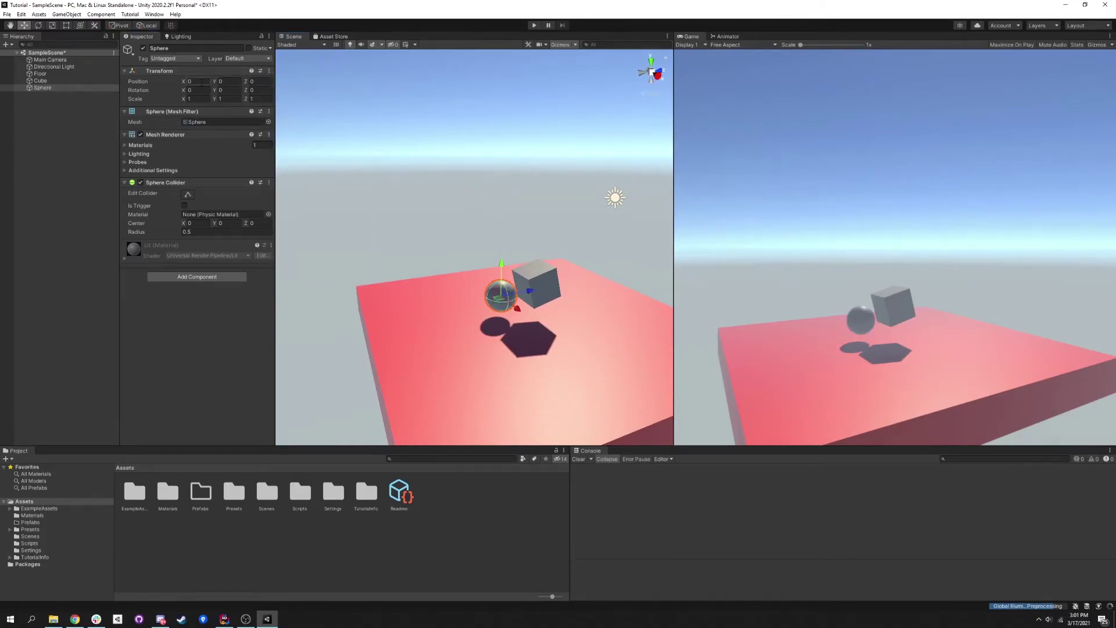
# Move the sphere high above the cube to about X 0.6, Y 6.45, Z 0.97 and play-test the scene
pyautogui.keyDown('alt'); pyautogui.moveTo(454, 244); pyautogui.dragTo(511, 169); pyautogui.keyUp('alt')
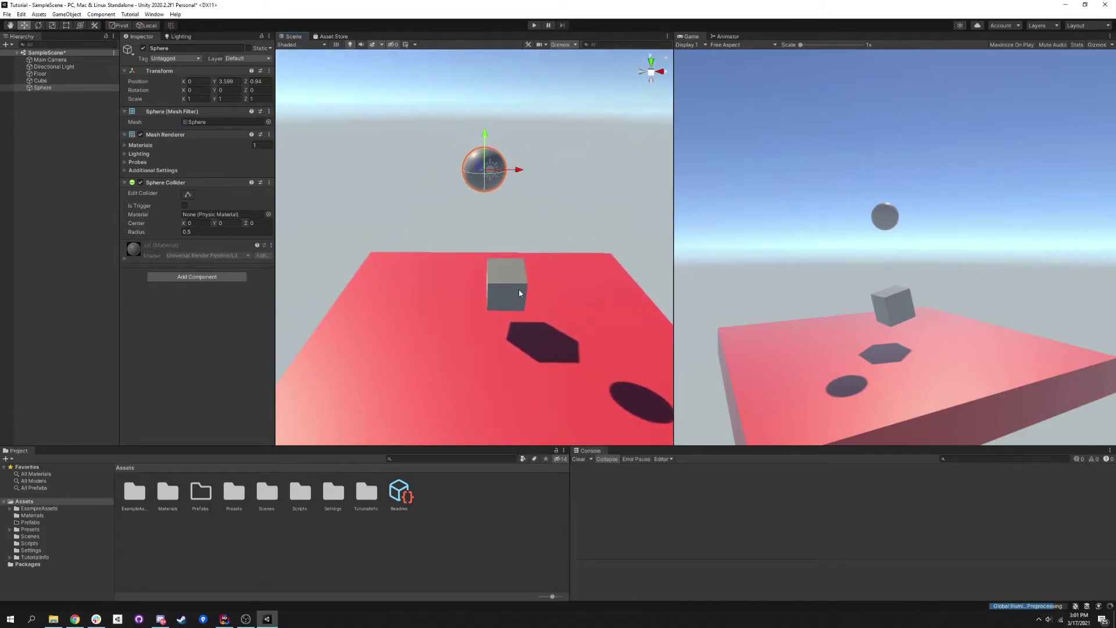
pyautogui.keyDown('alt'); pyautogui.moveTo(533, 273); pyautogui.dragTo(516, 157); pyautogui.keyUp('alt')
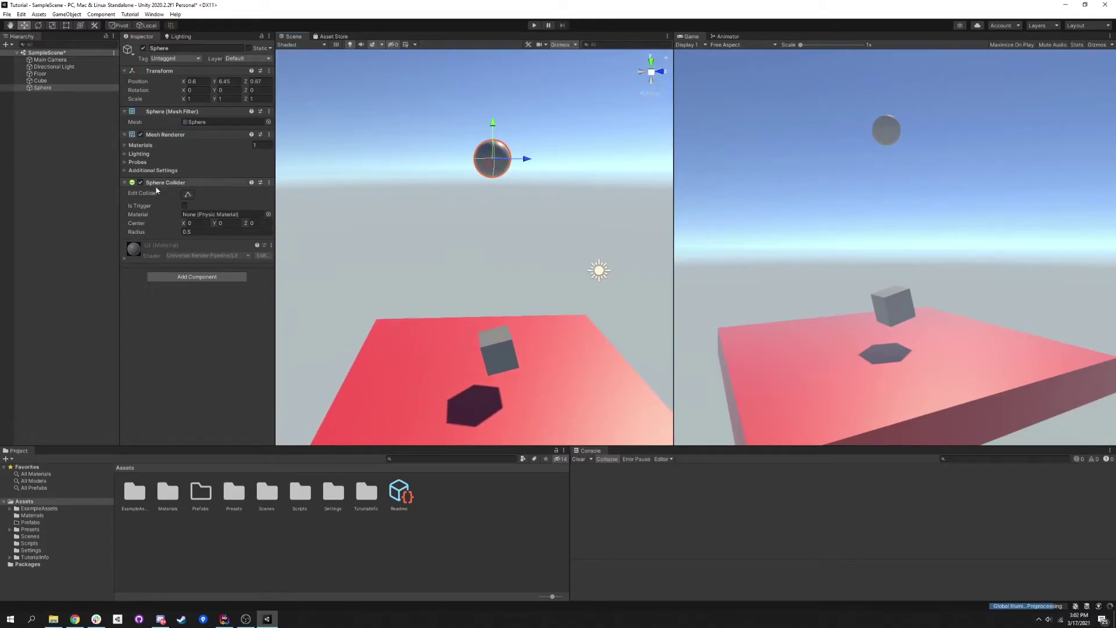
pyautogui.click(533, 25)
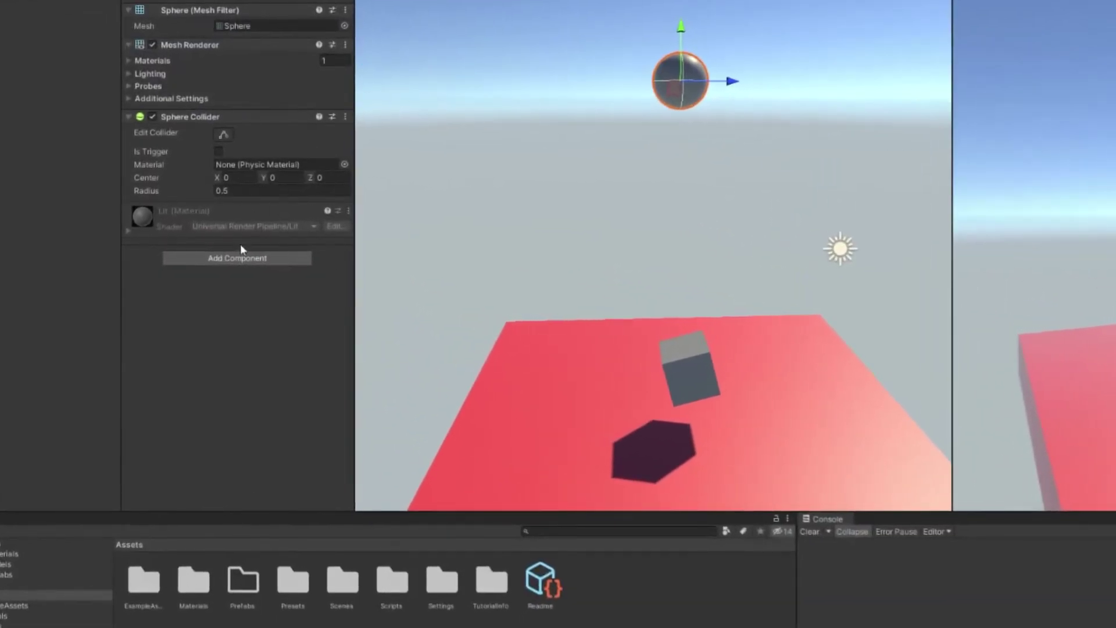
# Add a Rigidbody component to the sphere and play-test its drop onto the cube
pyautogui.click(232, 258)
pyautogui.write('rigidbody')
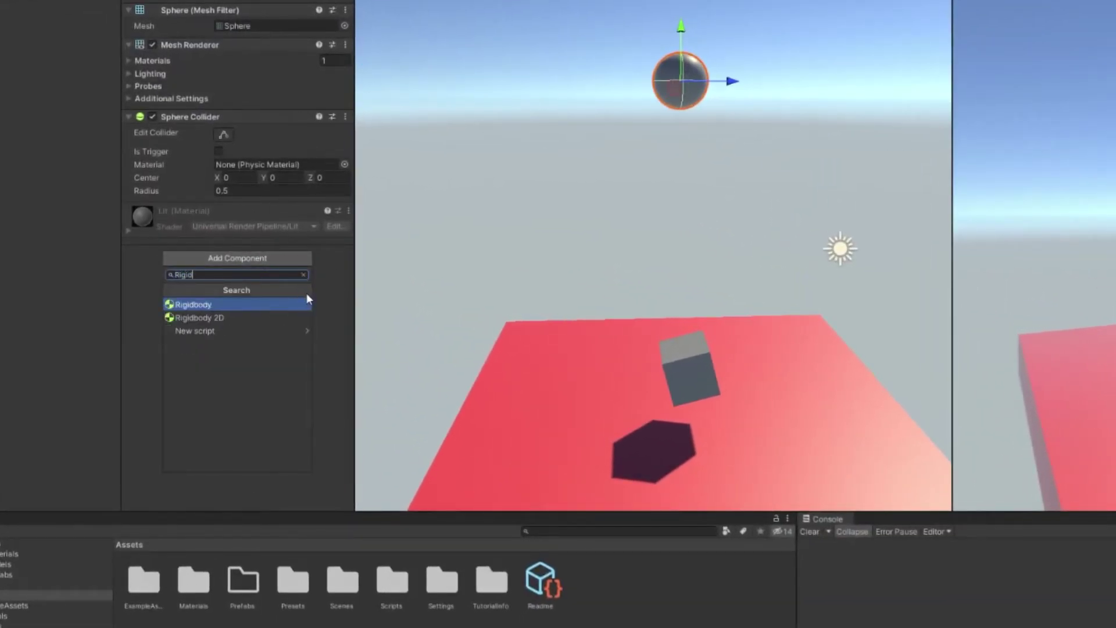
pyautogui.click(307, 298)
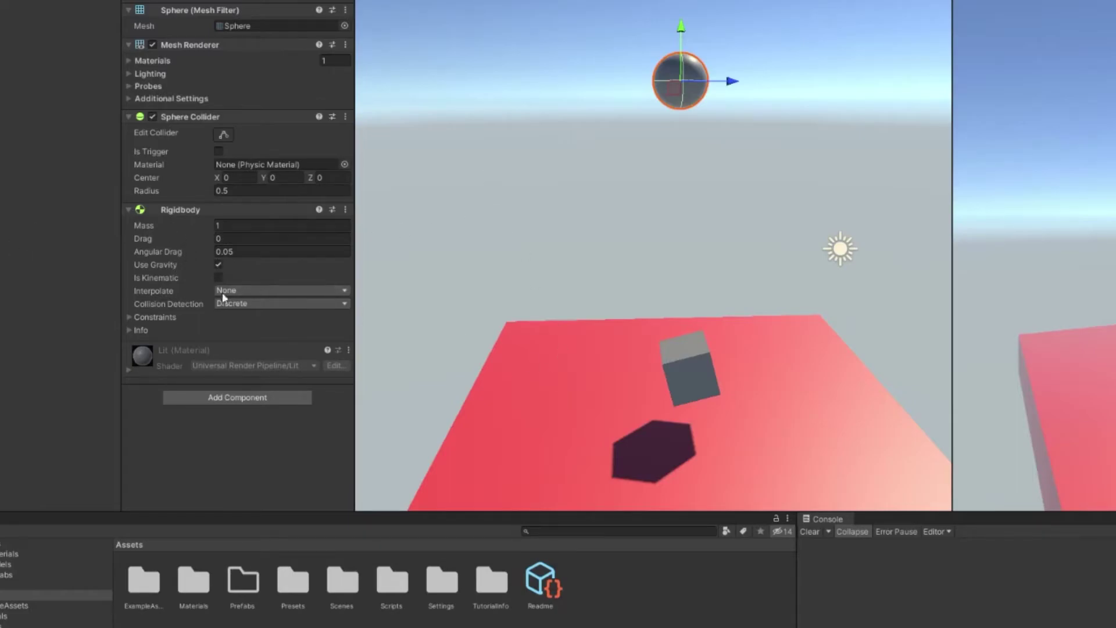
pyautogui.moveTo(598, 225); pyautogui.dragTo(465, 244, button='right')
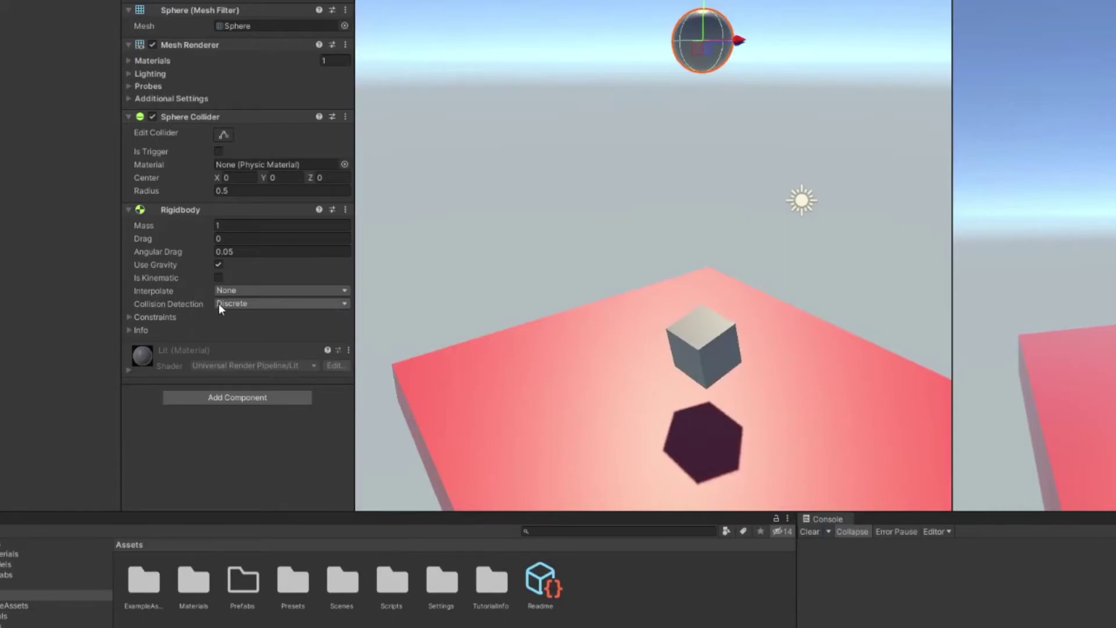
pyautogui.moveTo(660, 281); pyautogui.dragTo(759, 250, button='right')
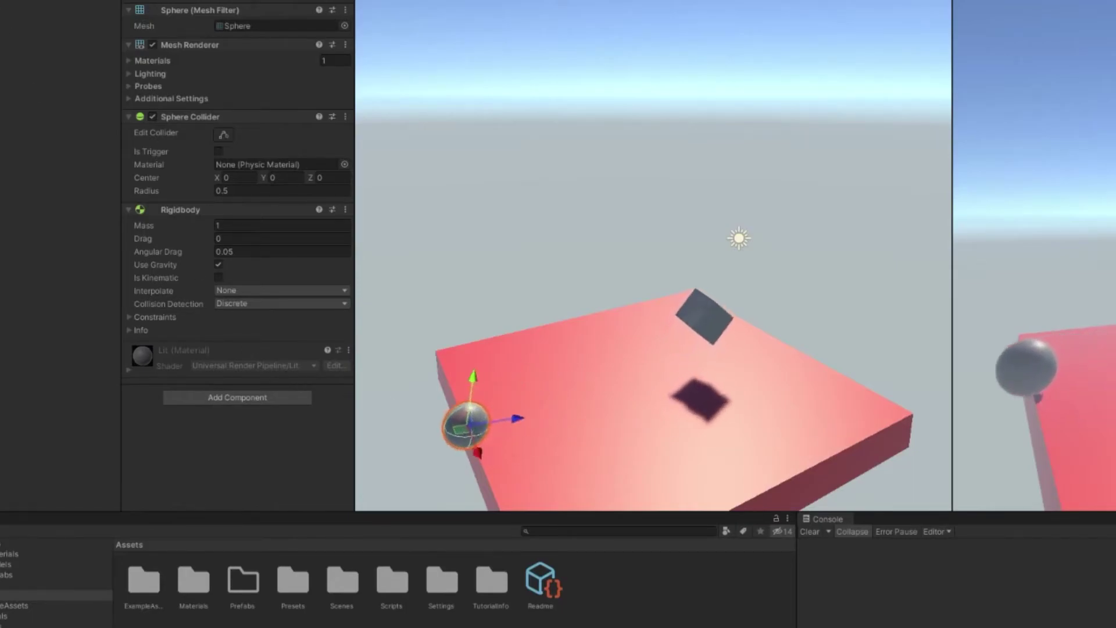
# Enable Is Kinematic on the floating cube's Rigidbody during play mode
pyautogui.click(703, 317)
pyautogui.moveTo(680, 194); pyautogui.dragTo(627, 177, button='right')
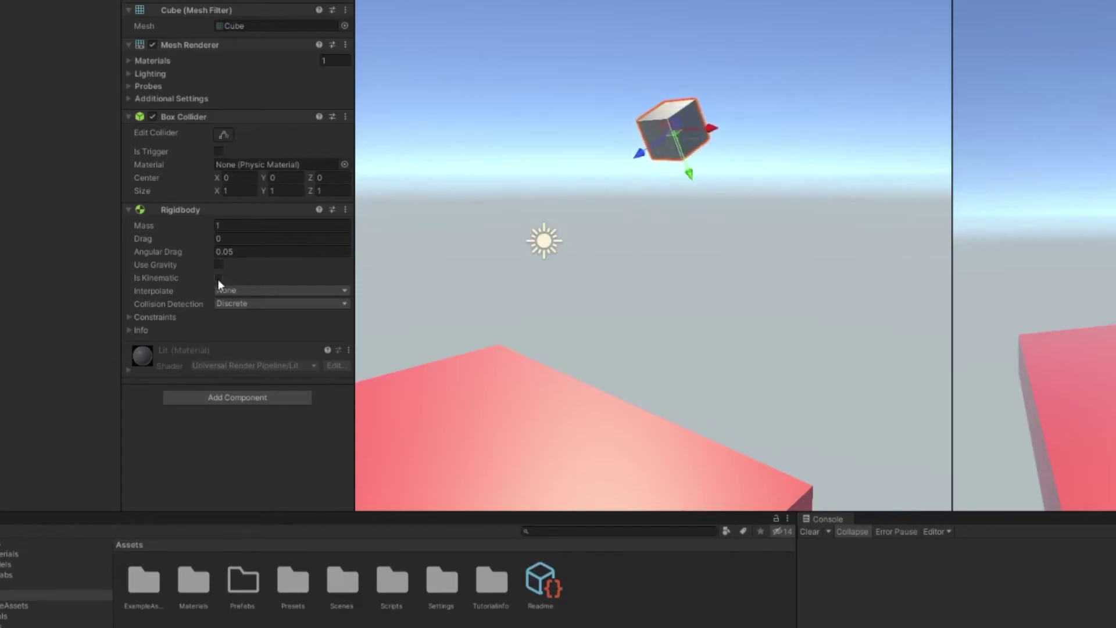
pyautogui.moveTo(737, 209); pyautogui.dragTo(650, 187, button='right')
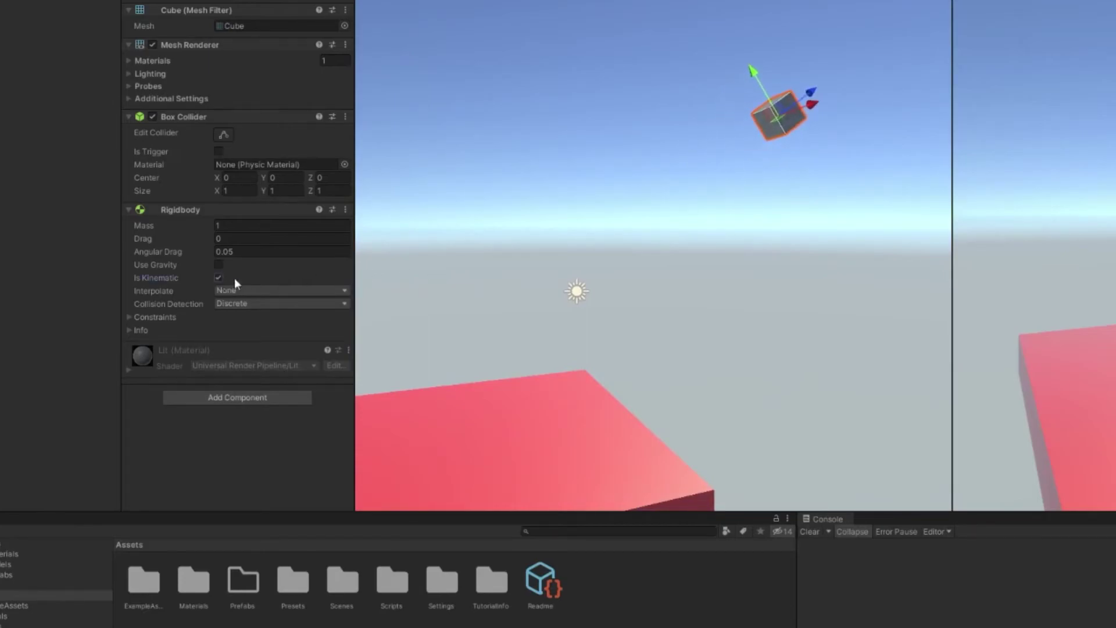
pyautogui.scroll(-3, 624, 241)
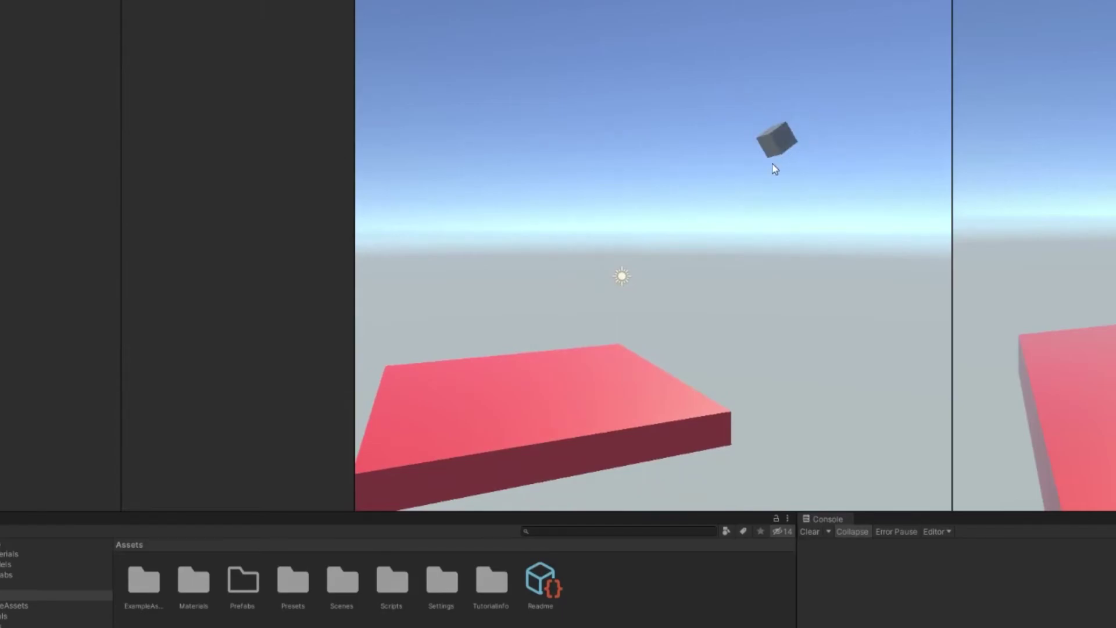
# Move the cube back over the floor, then disable Is Kinematic and enable Use Gravity on its Rigidbody
pyautogui.moveTo(805, 129); pyautogui.dragTo(552, 335)
pyautogui.moveTo(552, 337); pyautogui.dragTo(616, 233, button='right')
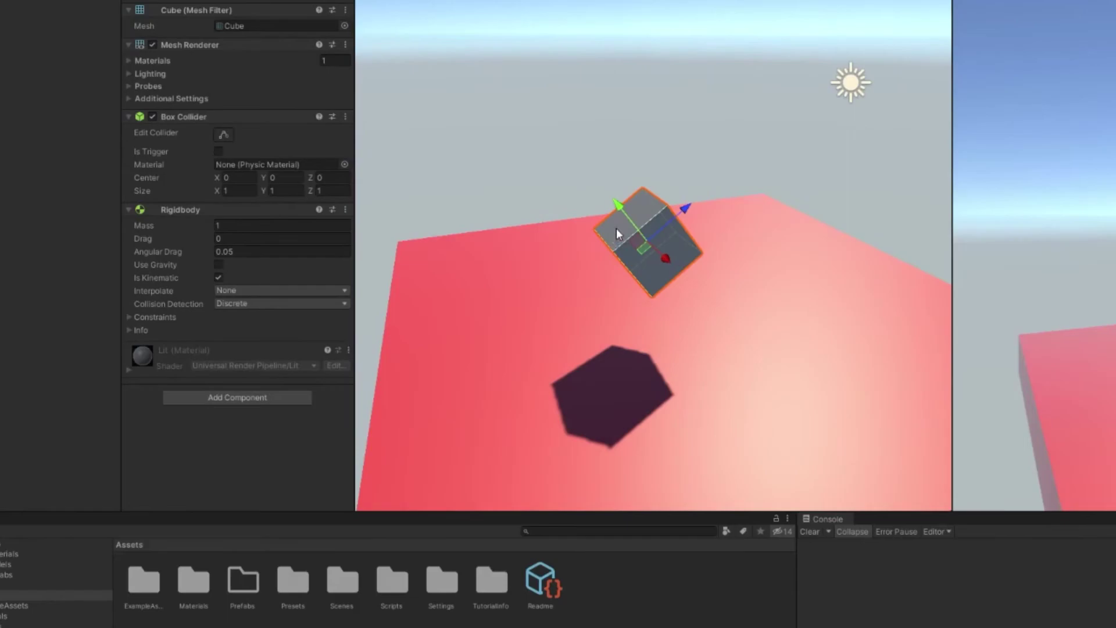
pyautogui.click(219, 264)
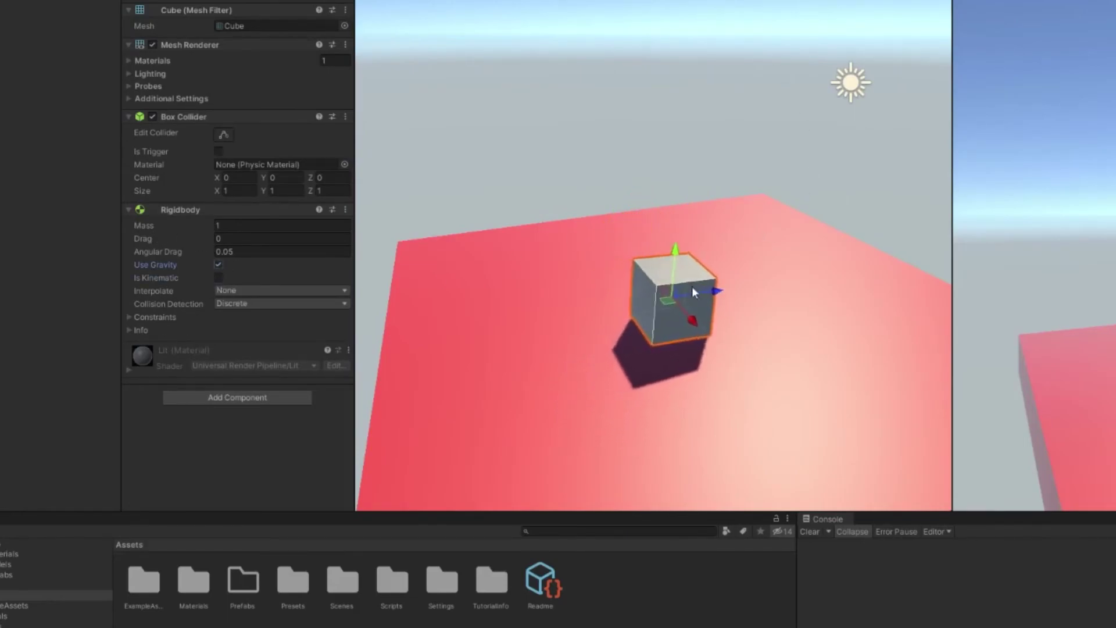
pyautogui.moveTo(691, 285); pyautogui.dragTo(720, 198, button='right')
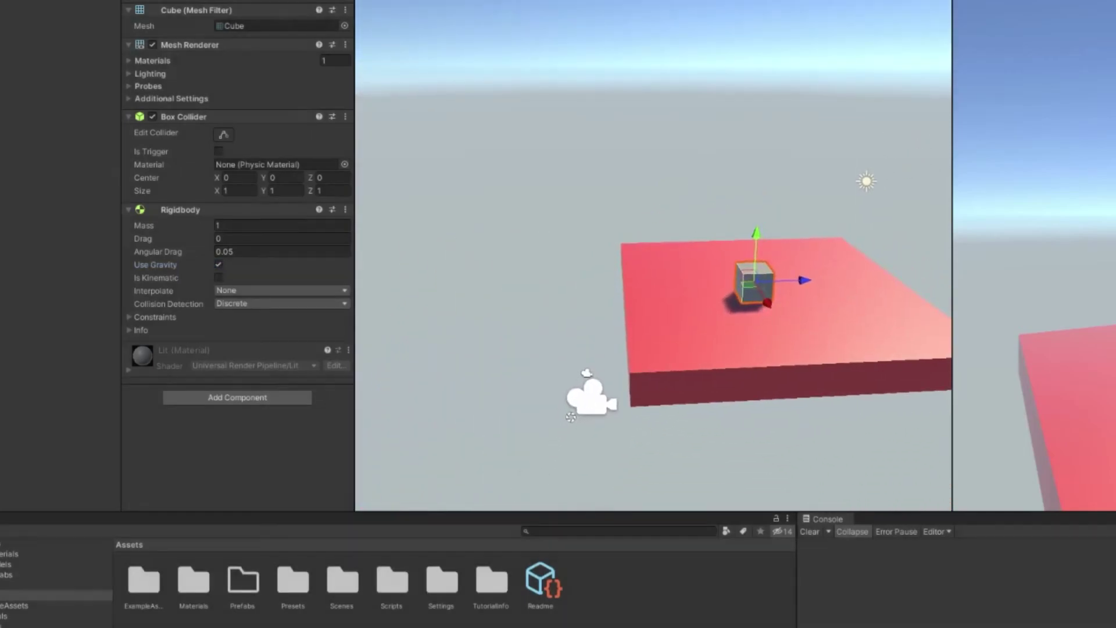
# Enable Use Gravity on the cube outside play mode, select the sphere and play-test both objects falling together
pyautogui.click(219, 264)
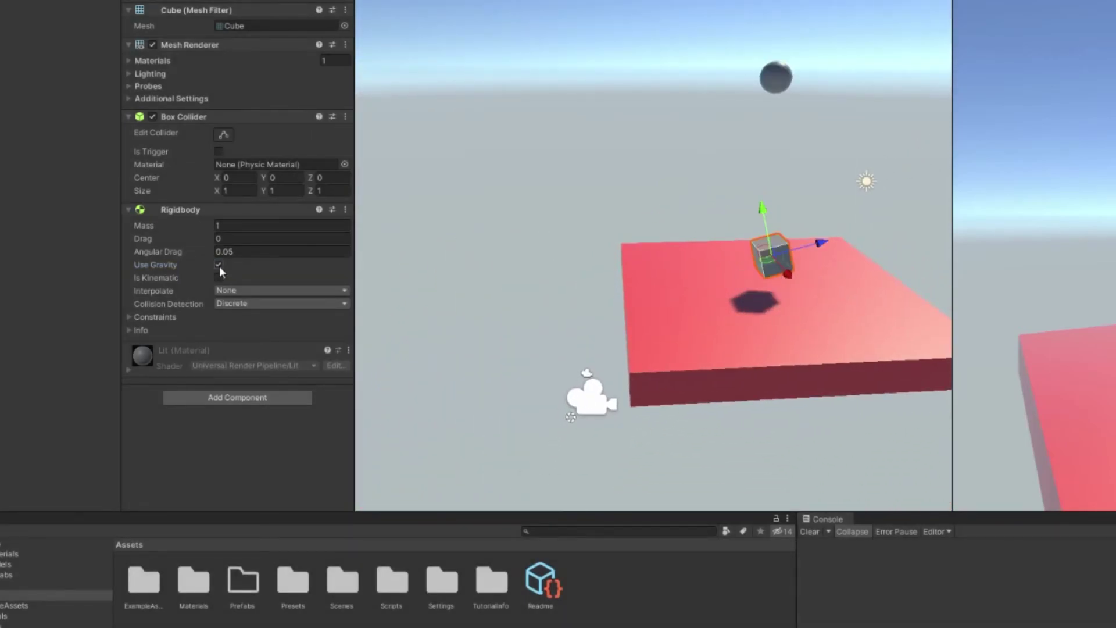
pyautogui.click(775, 77)
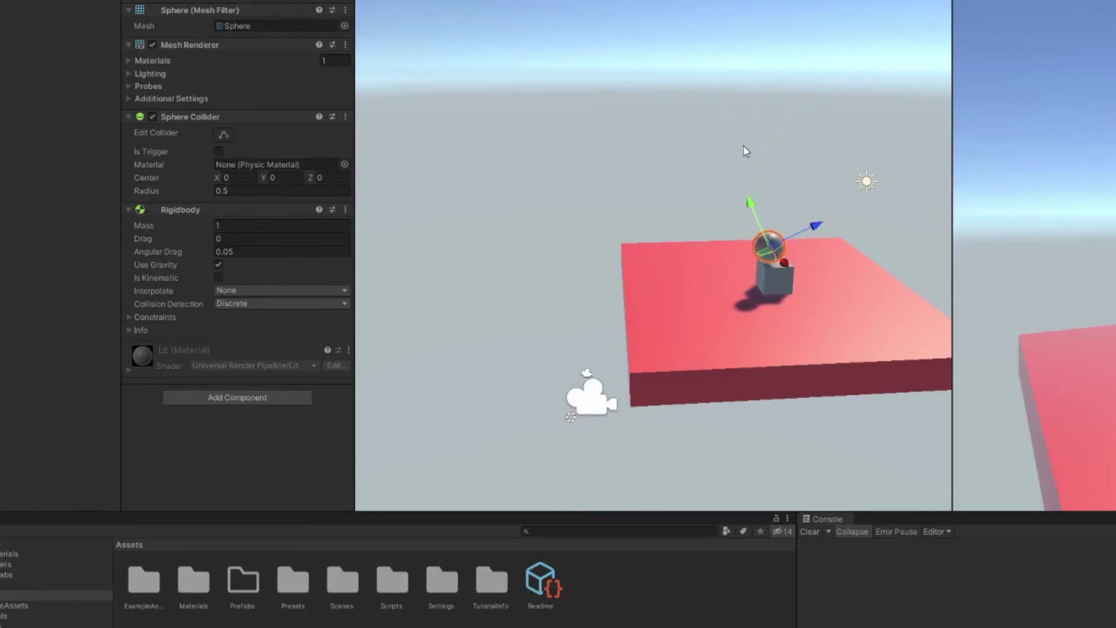
pyautogui.moveTo(743, 145); pyautogui.dragTo(831, 164, button='right')
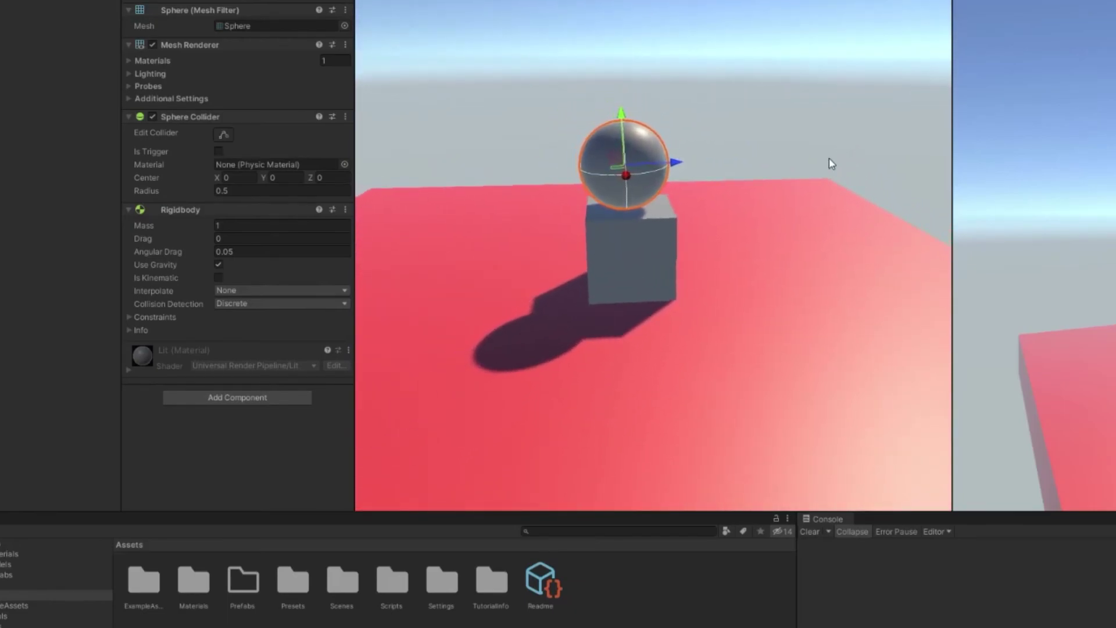